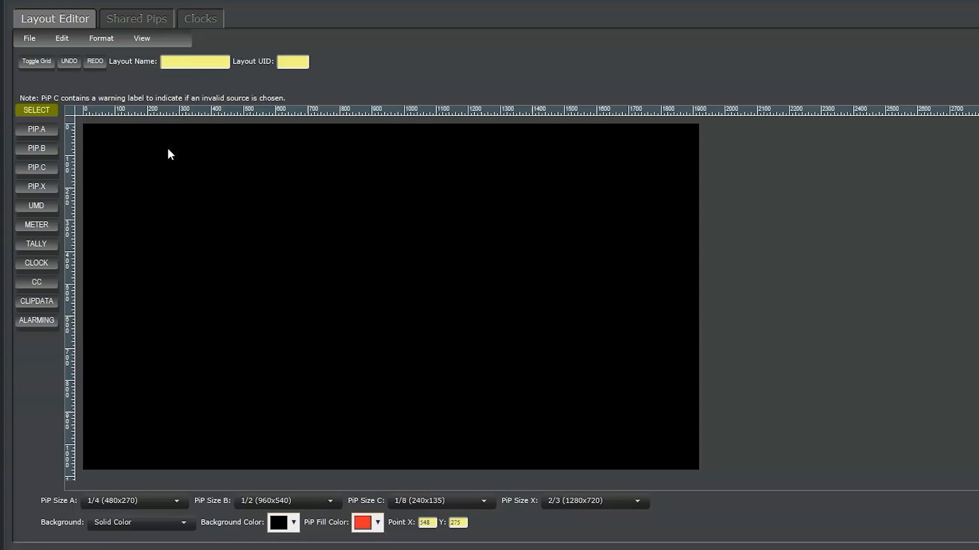
# Step: Load the layout template LAYOUT-05.lay from Ultricore
pyautogui.click(28, 39)
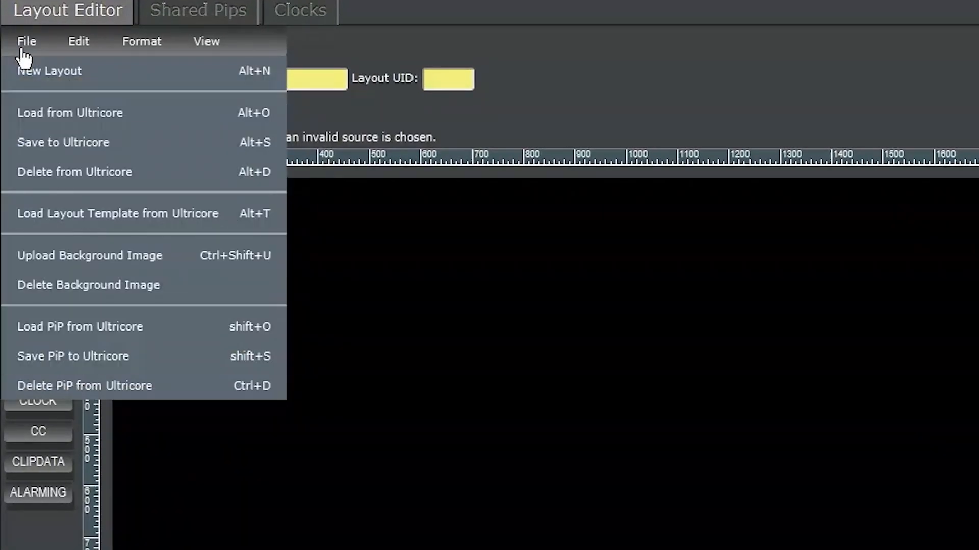
pyautogui.click(220, 213)
pyautogui.scroll(-2, 207, 311)
pyautogui.scroll(-3, 200, 308)
pyautogui.click(198, 306)
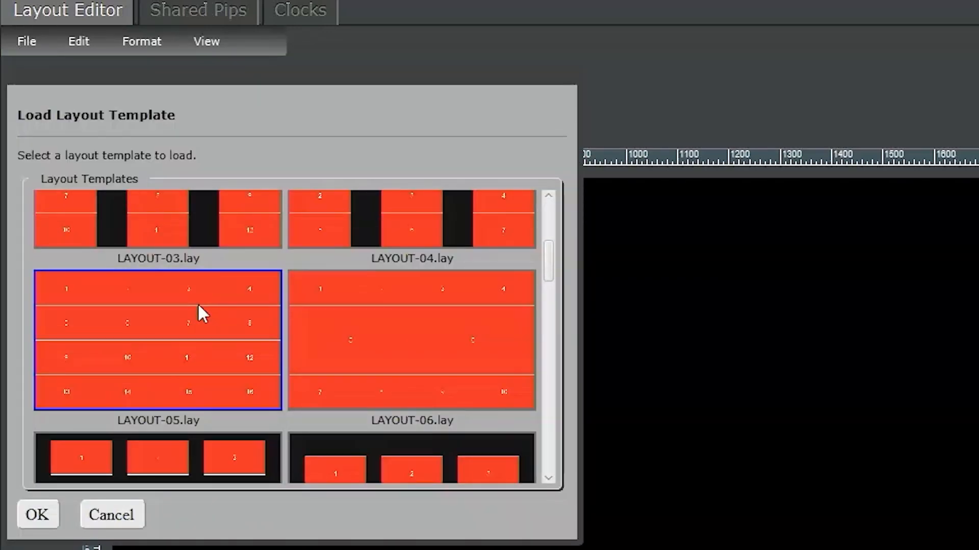
pyautogui.click(29, 519)
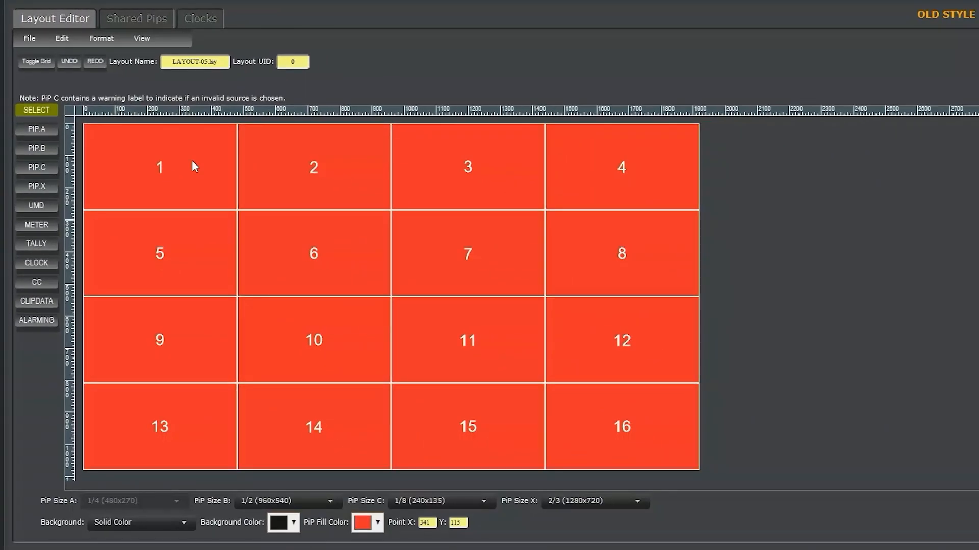
# Step: Create a new blank layout and display the grid over the canvas
pyautogui.click(29, 38)
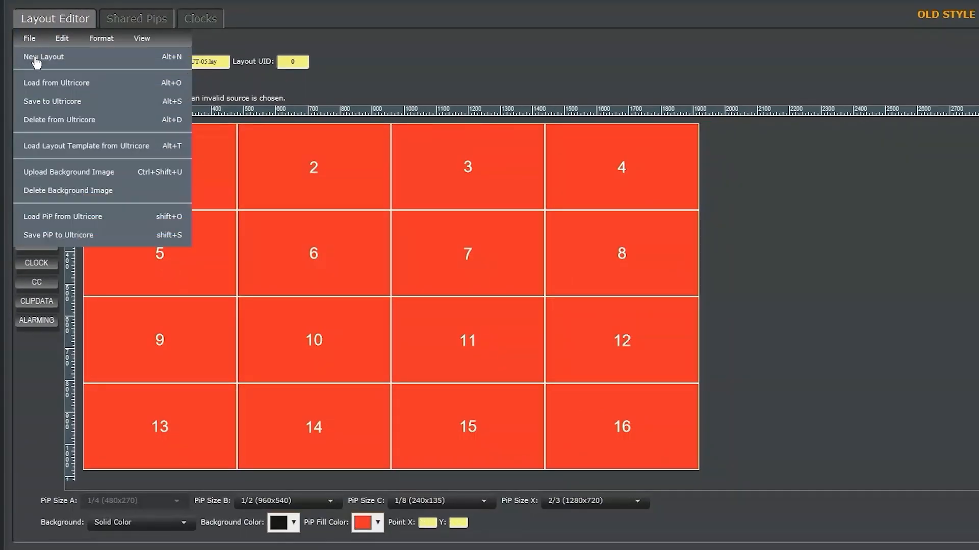
pyautogui.click(39, 63)
pyautogui.click(38, 111)
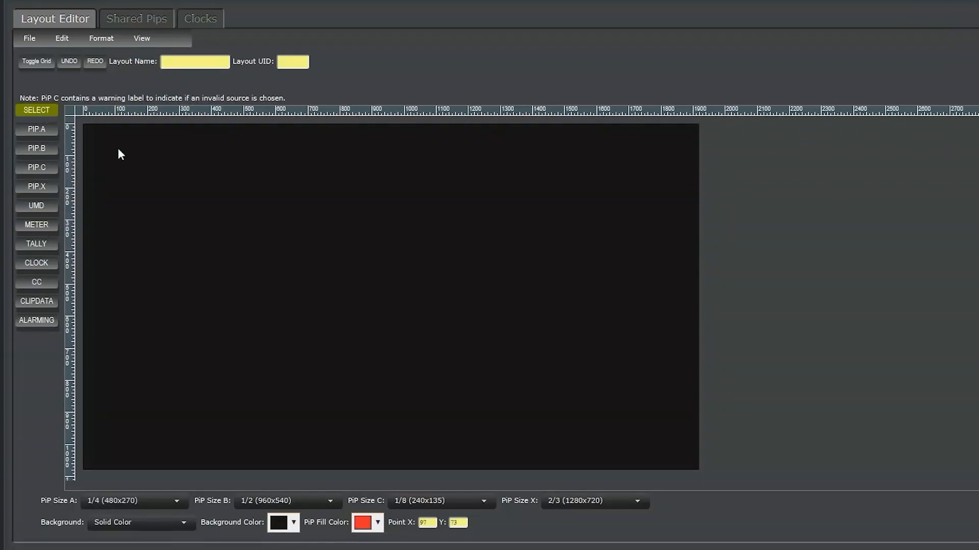
pyautogui.click(33, 66)
# Step: Review the grid configuration and confirm it with Snap To Grid enabled
pyautogui.click(101, 38)
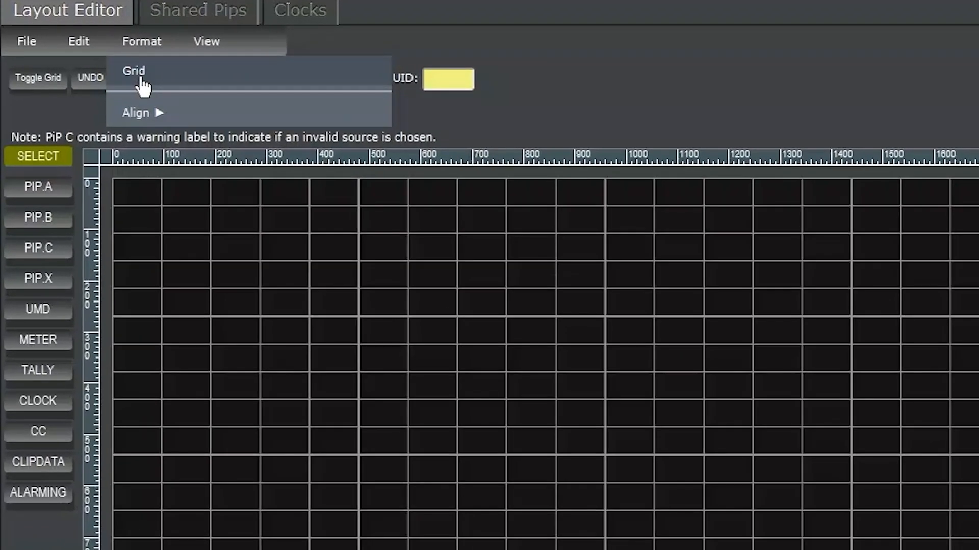
pyautogui.click(140, 78)
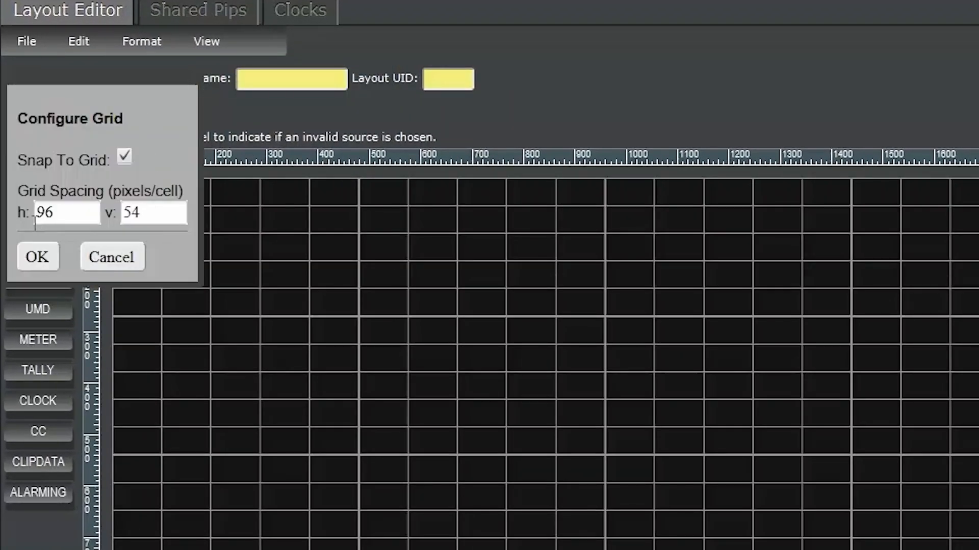
pyautogui.click(123, 162)
pyautogui.click(123, 162)
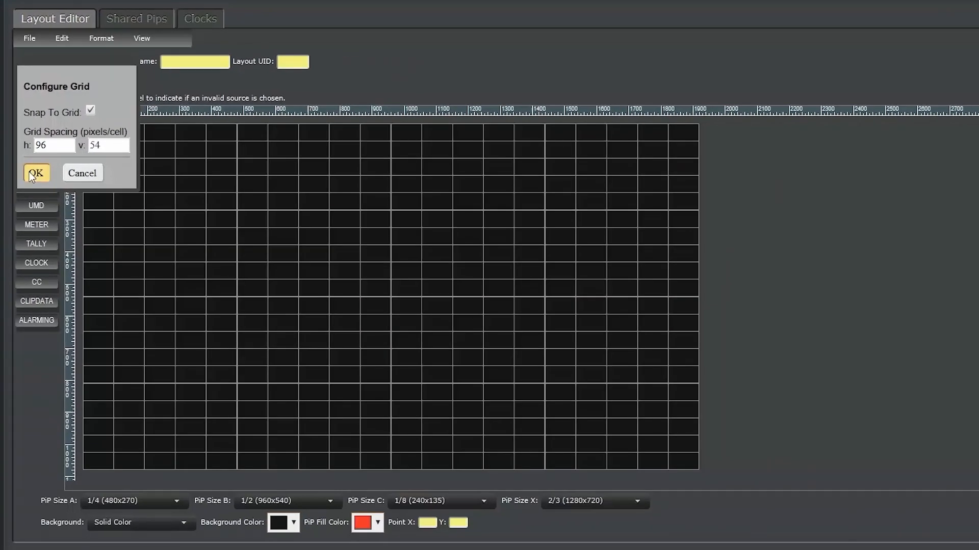
pyautogui.click(32, 240)
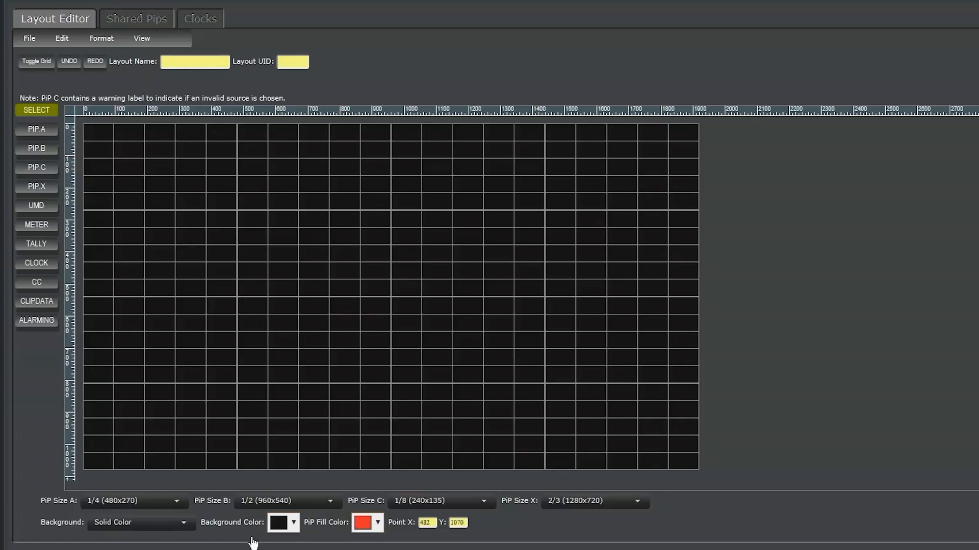
# Step: Set the layout's solid background color to a dark blue
pyautogui.click(275, 530)
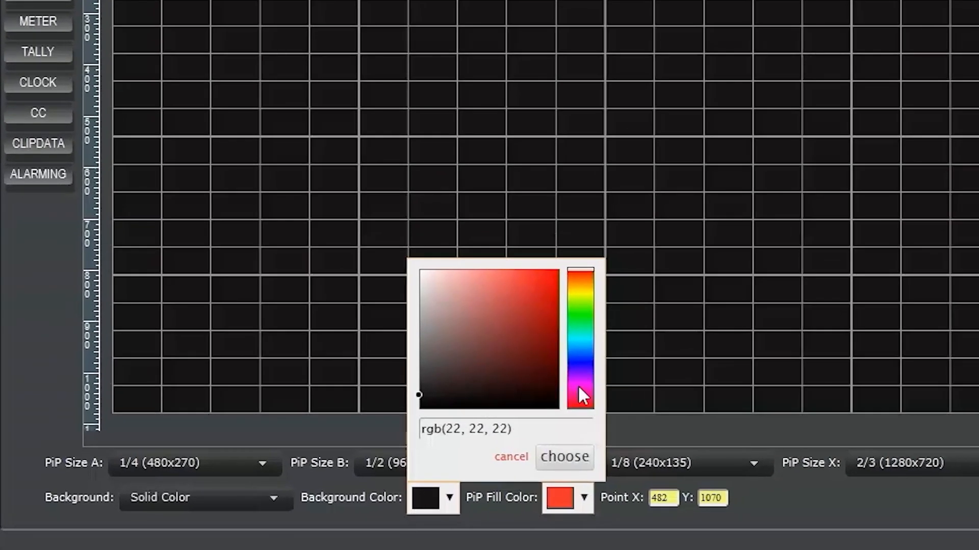
pyautogui.click(573, 363)
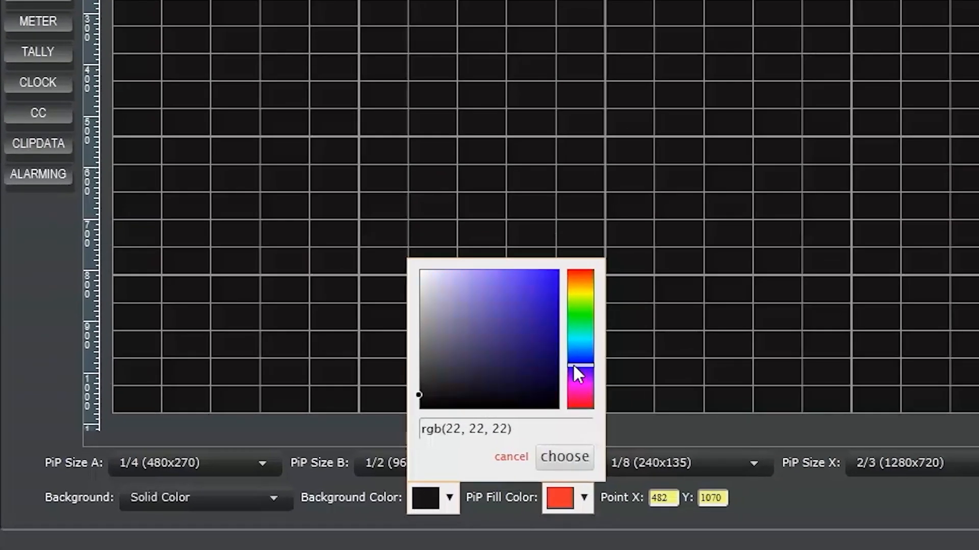
pyautogui.click(488, 375)
pyautogui.click(558, 466)
# Step: Set the layout's solid background color to black, rgb(0, 0, 0)
pyautogui.click(449, 497)
pyautogui.click(451, 400)
pyautogui.click(419, 408)
pyautogui.click(562, 467)
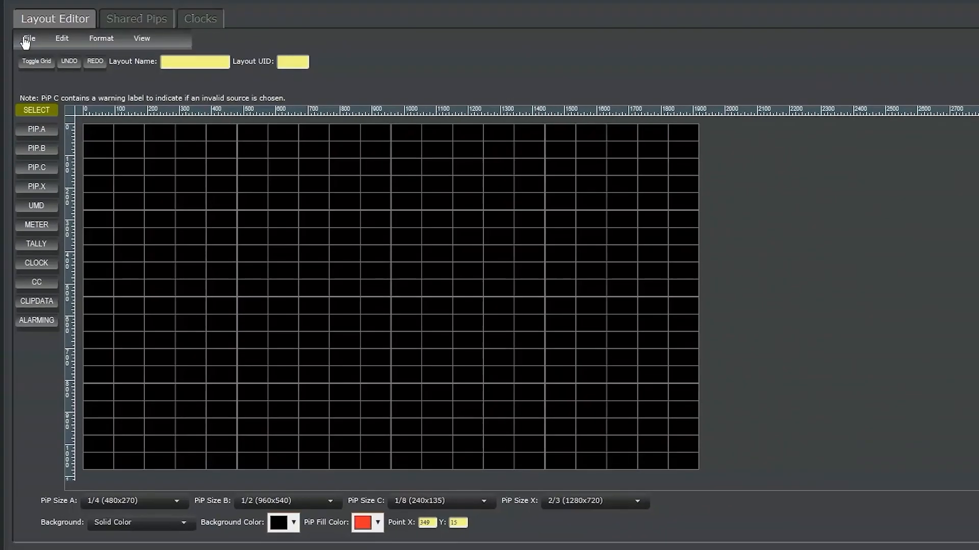
# Step: Upload Ultriscape_BG.png from the Desktop as a background image and apply it as the layout's background
pyautogui.click(26, 37)
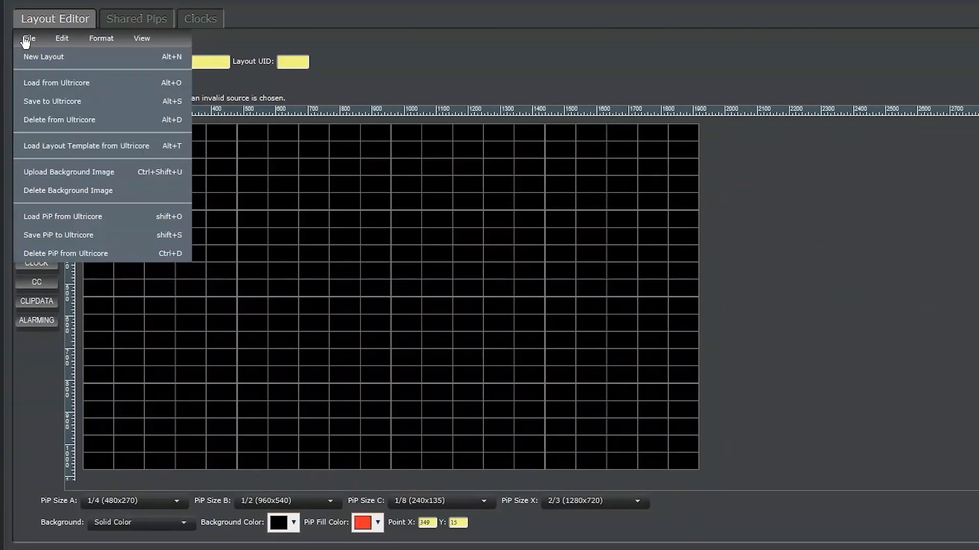
pyautogui.click(39, 175)
pyautogui.click(53, 133)
pyautogui.click(320, 186)
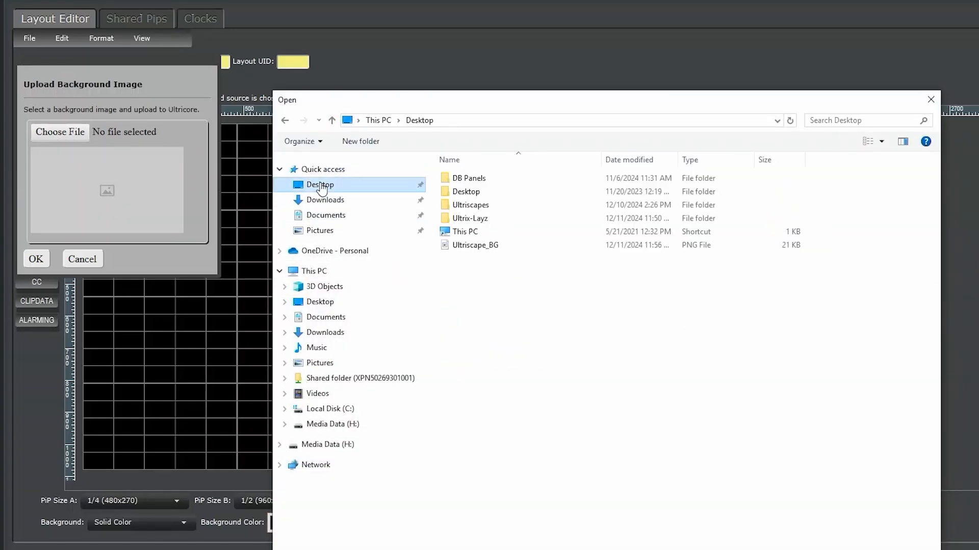
pyautogui.click(471, 245)
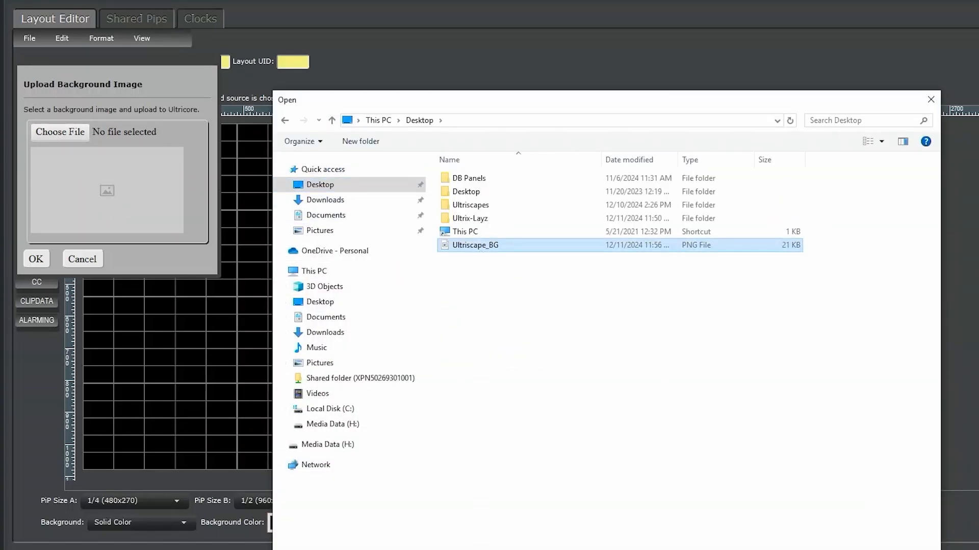
pyautogui.press('Return')
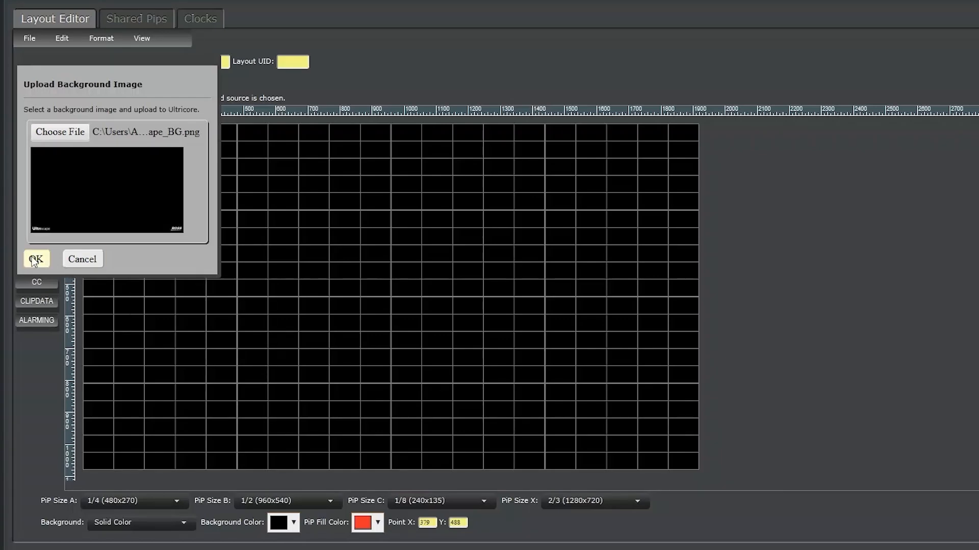
pyautogui.click(34, 261)
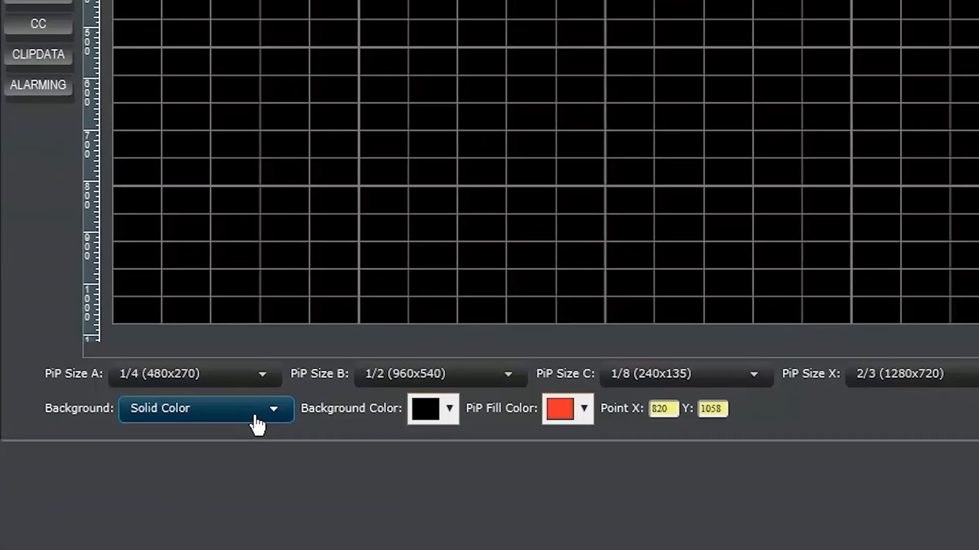
pyautogui.click(258, 423)
pyautogui.click(255, 465)
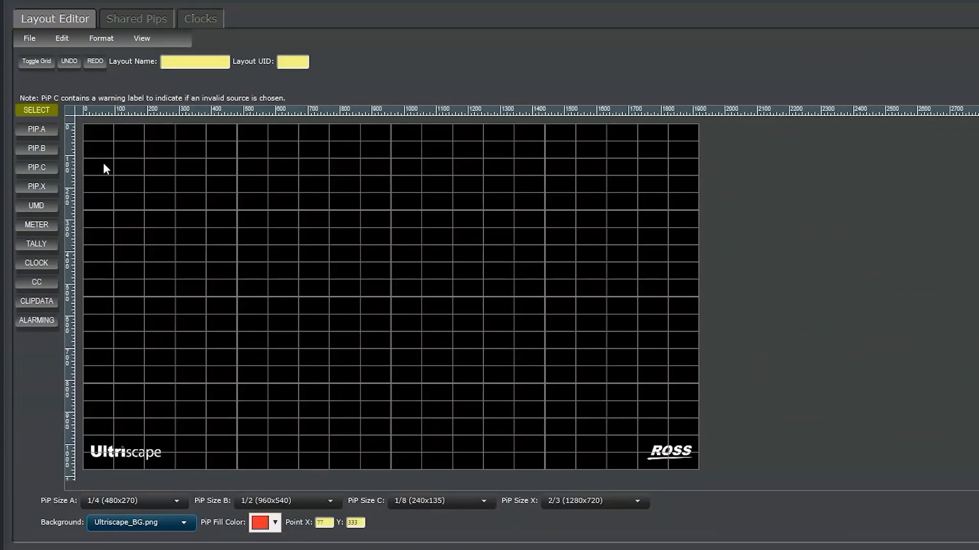
# Step: Place a 1/4-size (480x270) PiP A on the canvas at about left 240, top 101
pyautogui.click(36, 130)
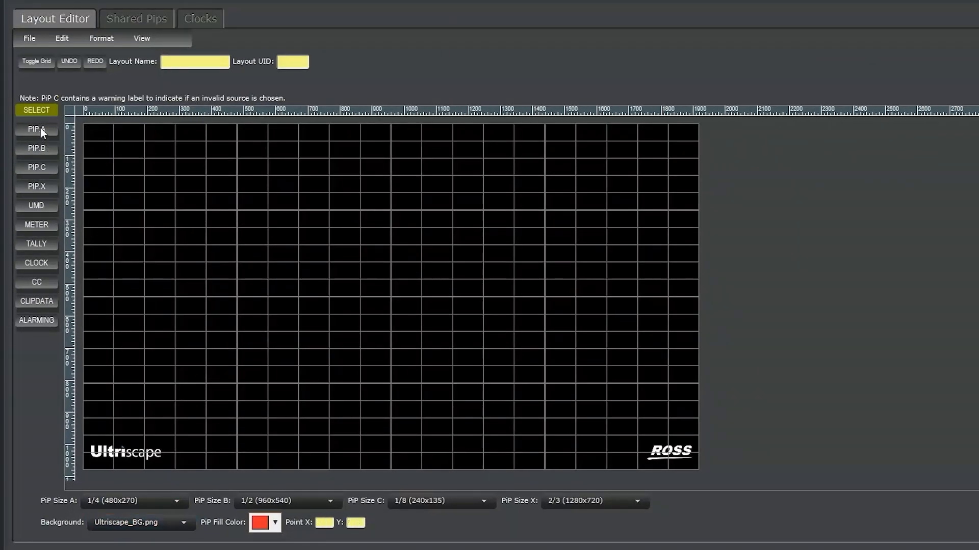
pyautogui.click(158, 153)
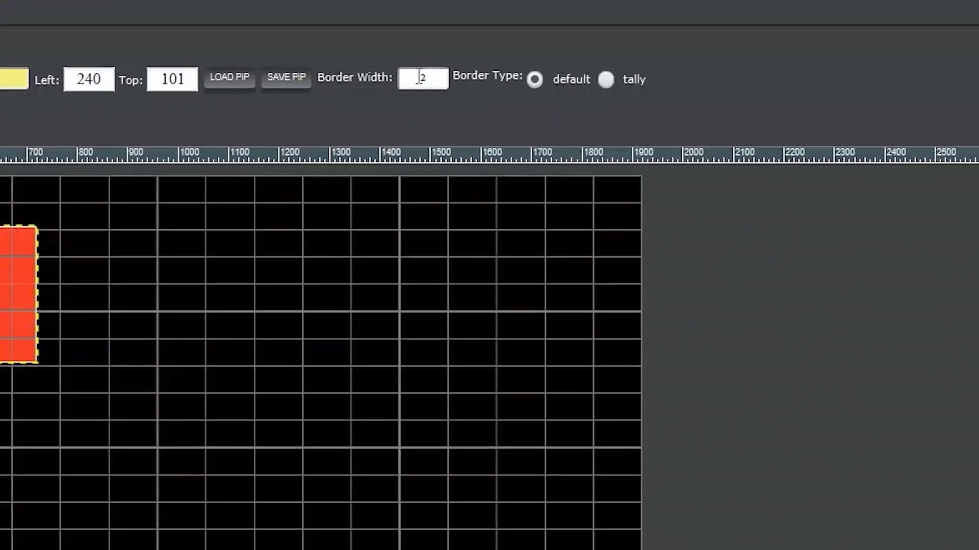
pyautogui.doubleClick(413, 79)
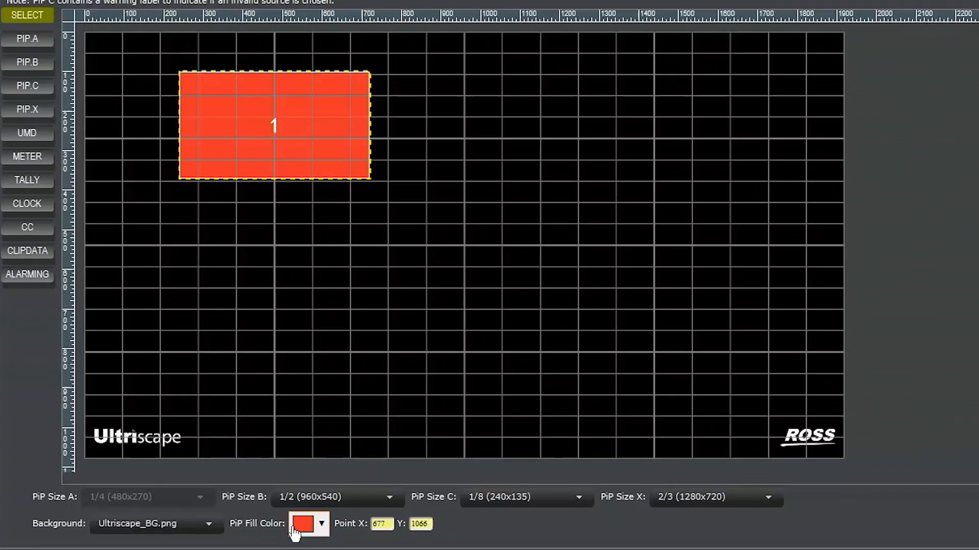
# Step: Change the PiP fill color to cyan, hsv(181, 82%, 93%)
pyautogui.click(258, 524)
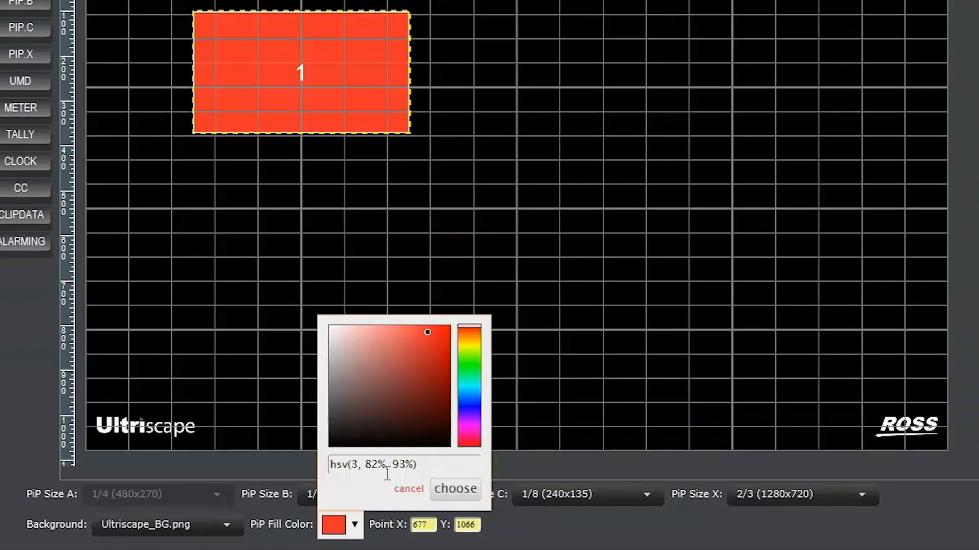
pyautogui.click(469, 386)
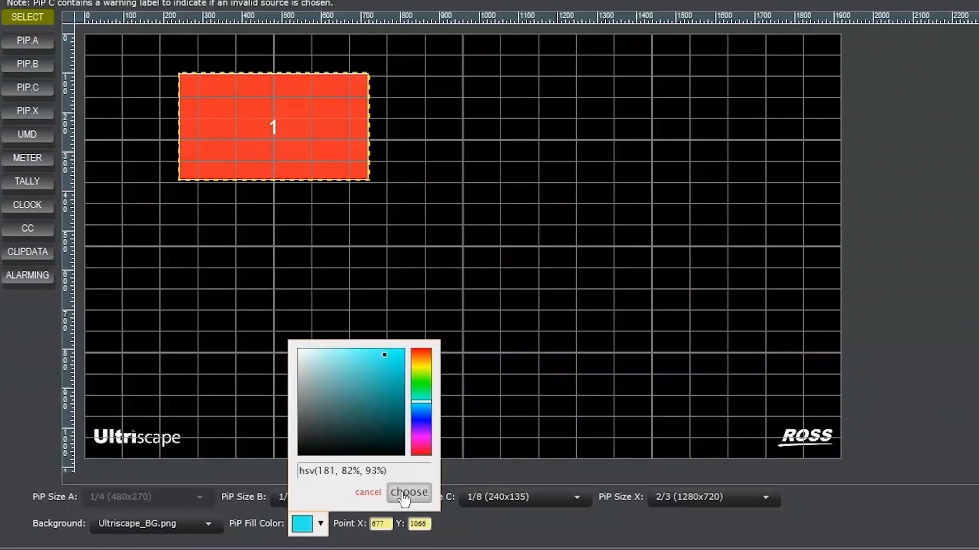
pyautogui.click(455, 488)
# Step: Add a UMD label directly below PiP 1, at about left 296, top 385
pyautogui.click(21, 80)
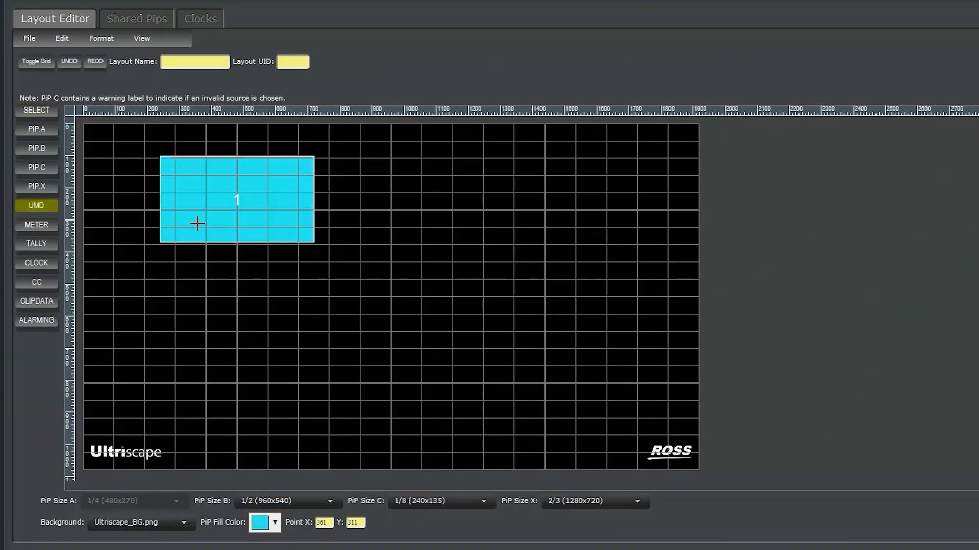
pyautogui.click(219, 109)
pyautogui.moveTo(204, 250); pyautogui.dragTo(204, 272)
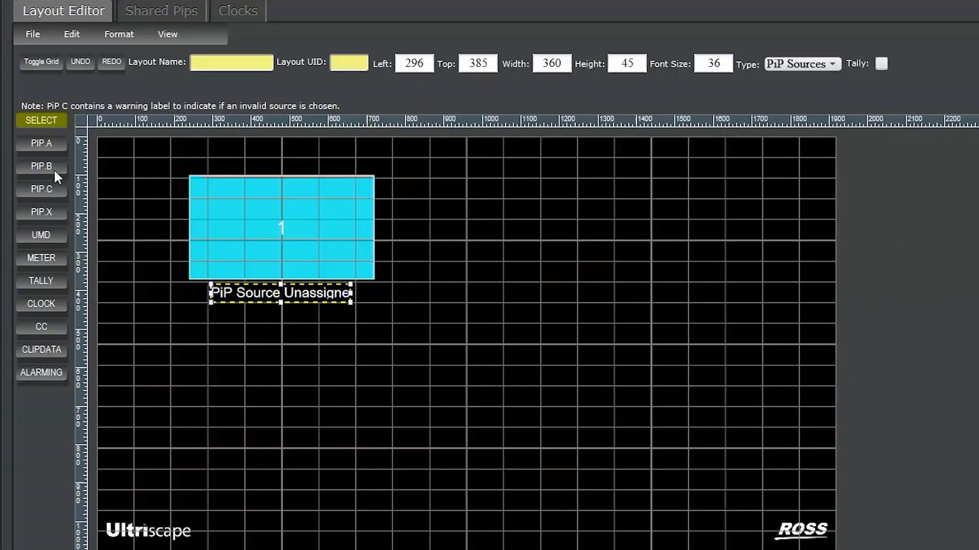
# Step: Add an eight-channel audio meter along the left side of PiP 1
pyautogui.click(39, 242)
pyautogui.click(192, 181)
pyautogui.moveTo(195, 211); pyautogui.dragTo(174, 214)
pyautogui.doubleClick(550, 63)
pyautogui.write('8')
pyautogui.click(605, 63)
# Step: Add a second audio meter along the right side of PiP 1 and choose the source channel for each of its eight bars
pyautogui.click(385, 180)
pyautogui.click(669, 65)
pyautogui.click(664, 236)
pyautogui.click(702, 64)
pyautogui.click(699, 255)
pyautogui.click(735, 64)
pyautogui.click(732, 275)
pyautogui.click(767, 64)
pyautogui.click(763, 294)
pyautogui.click(800, 63)
pyautogui.click(796, 312)
pyautogui.click(832, 64)
pyautogui.click(828, 332)
pyautogui.click(865, 64)
pyautogui.click(860, 351)
pyautogui.click(898, 64)
pyautogui.click(892, 371)
# Step: Enable tally on the UMD label below PiP 1 and turn it off again
pyautogui.click(250, 292)
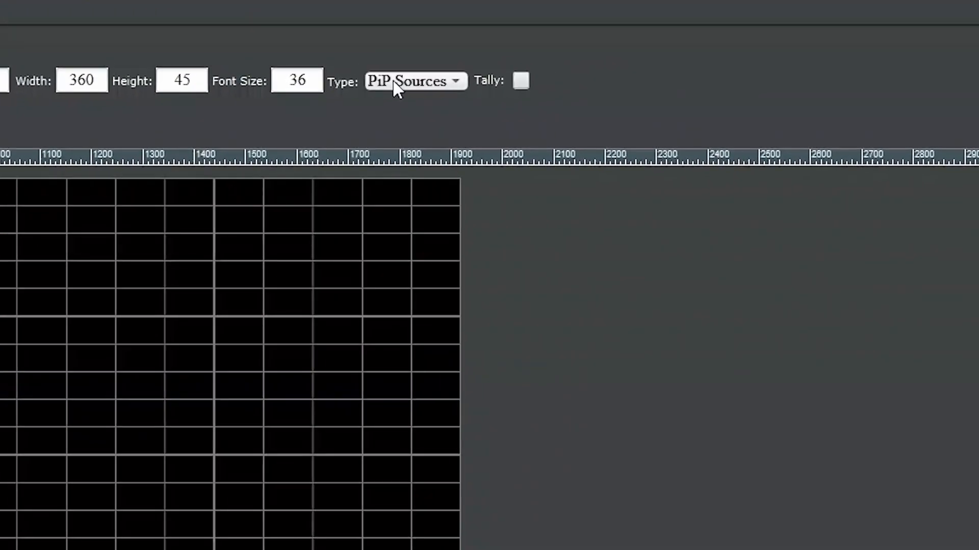
pyautogui.click(395, 86)
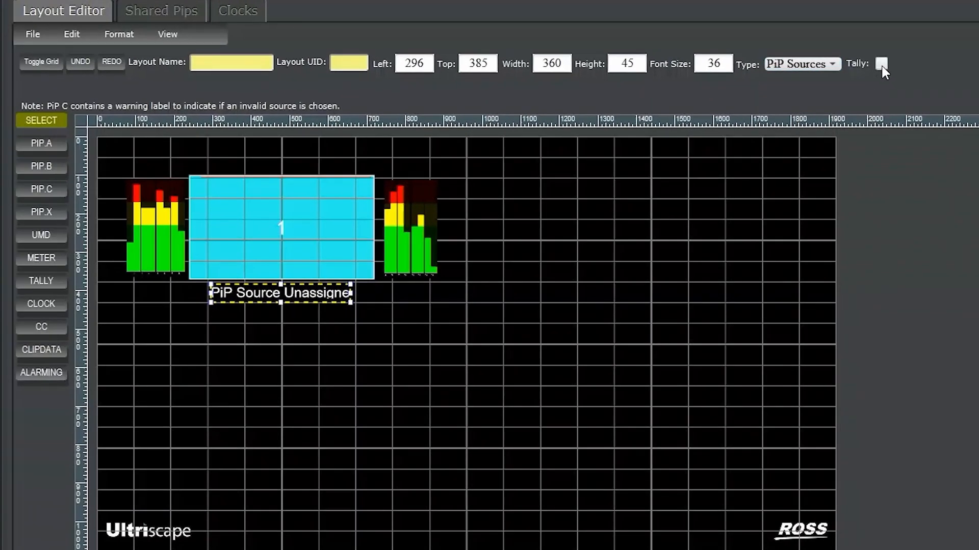
pyautogui.click(520, 81)
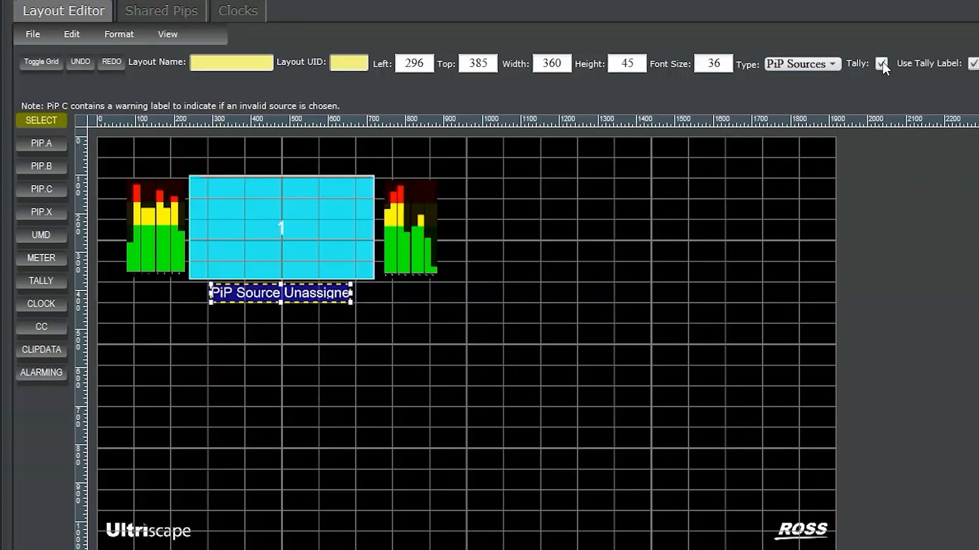
pyautogui.click(881, 64)
pyautogui.click(40, 257)
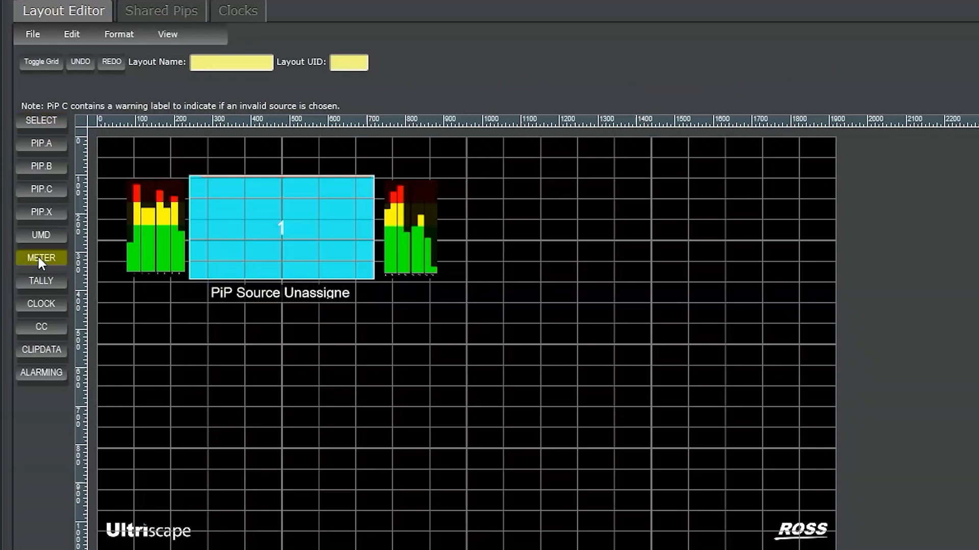
pyautogui.click(40, 235)
pyautogui.click(259, 240)
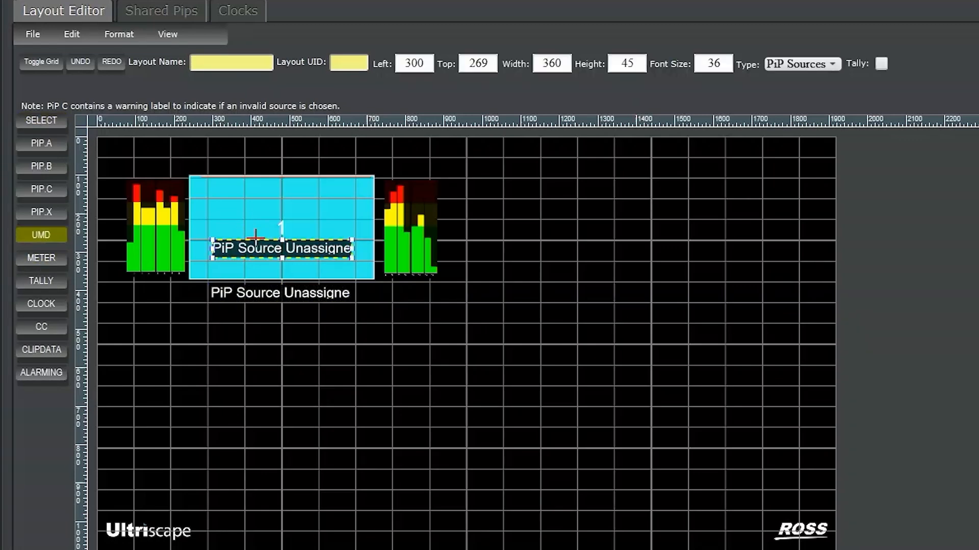
pyautogui.click(31, 121)
# Step: Add a closed caption box with the Auto caption format and an alarming box inside PiP 1
pyautogui.click(45, 325)
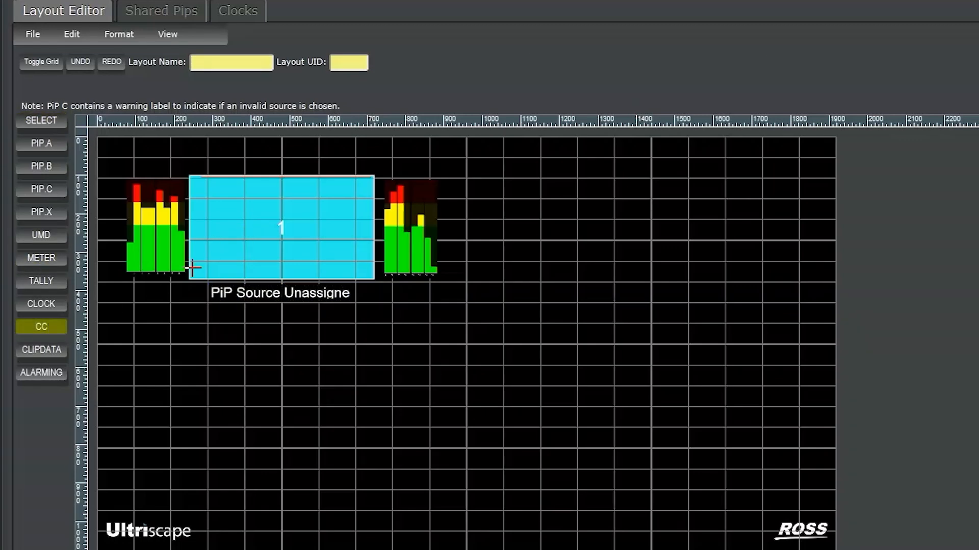
pyautogui.click(218, 235)
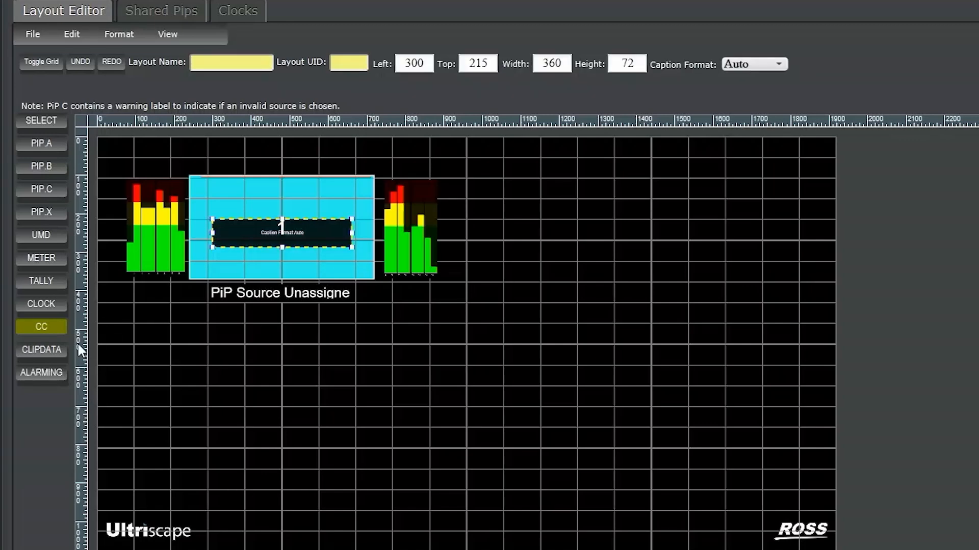
pyautogui.click(44, 370)
pyautogui.click(214, 189)
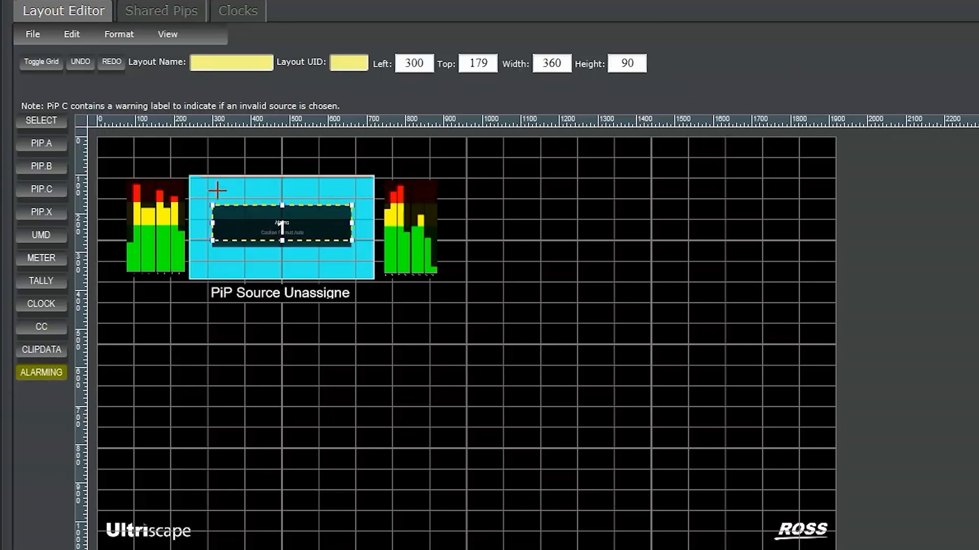
# Step: Move the alarms box to the upper part of PiP 1 and the caption box to about left 294, top 272
pyautogui.click(32, 118)
pyautogui.click(245, 213)
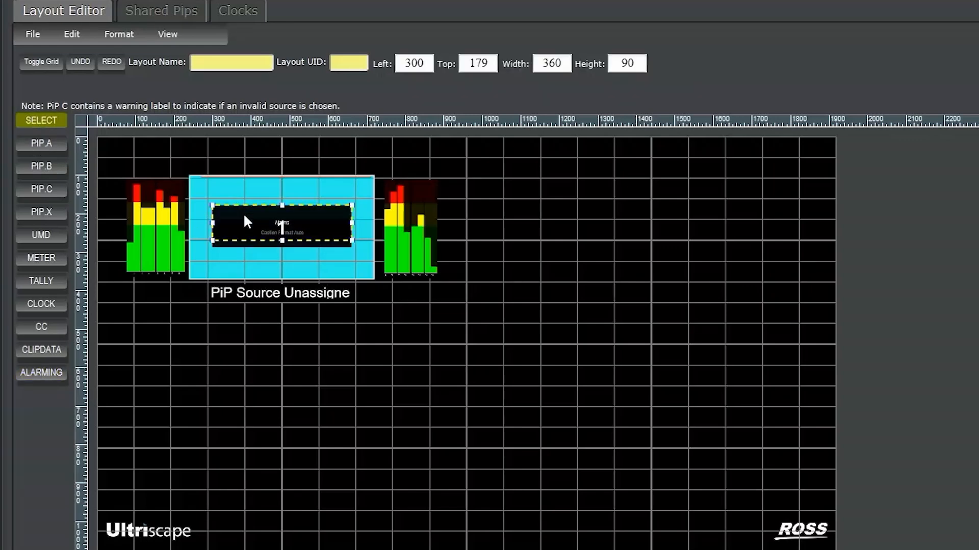
pyautogui.moveTo(230, 210); pyautogui.dragTo(233, 197)
pyautogui.moveTo(228, 236); pyautogui.dragTo(230, 264)
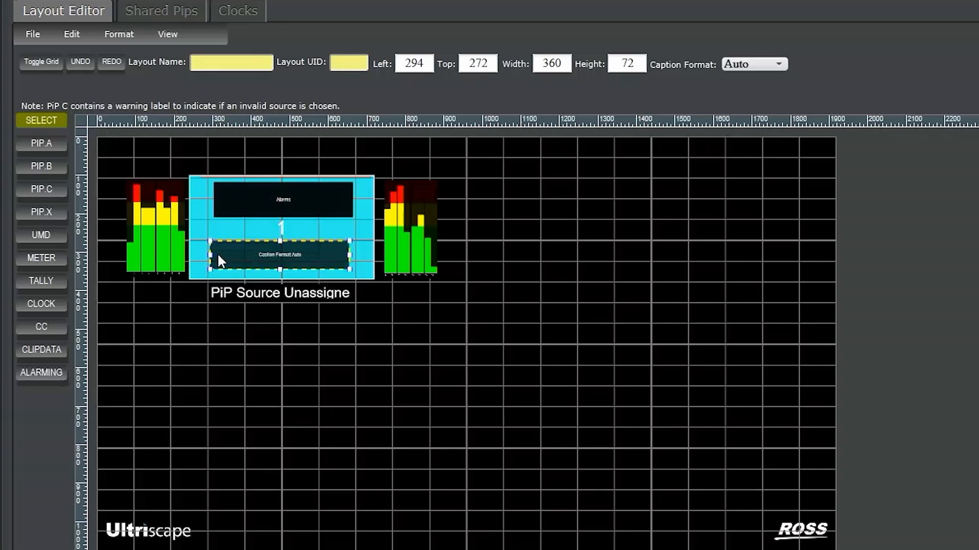
# Step: Duplicate PiP 1 with its attached elements twice, placing one copy beside it and the other below it
pyautogui.click(192, 269)
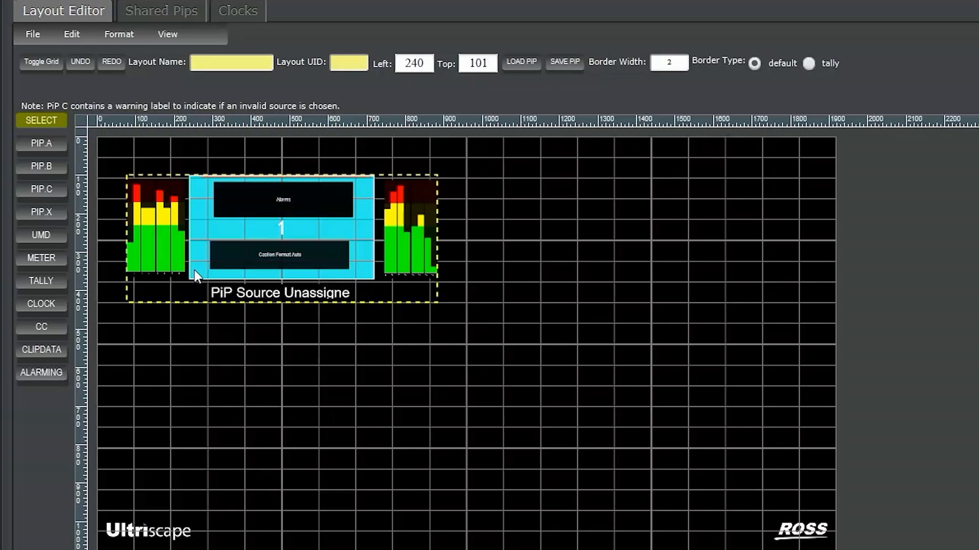
pyautogui.hotkey('ctrl', 'v')
pyautogui.moveTo(329, 393); pyautogui.dragTo(221, 360)
pyautogui.click(536, 386)
pyautogui.hotkey('ctrl', 'v')
pyautogui.moveTo(561, 438); pyautogui.dragTo(557, 373)
pyautogui.moveTo(357, 377); pyautogui.dragTo(691, 232)
pyautogui.moveTo(555, 372); pyautogui.dragTo(224, 370)
# Step: Paste a third PiP copy in the lower right, then align PiP 3 to left 192, top 540 and PiP 1 above it
pyautogui.hotkey('ctrl', 'v')
pyautogui.moveTo(483, 479); pyautogui.dragTo(555, 408)
pyautogui.moveTo(314, 387); pyautogui.dragTo(277, 408)
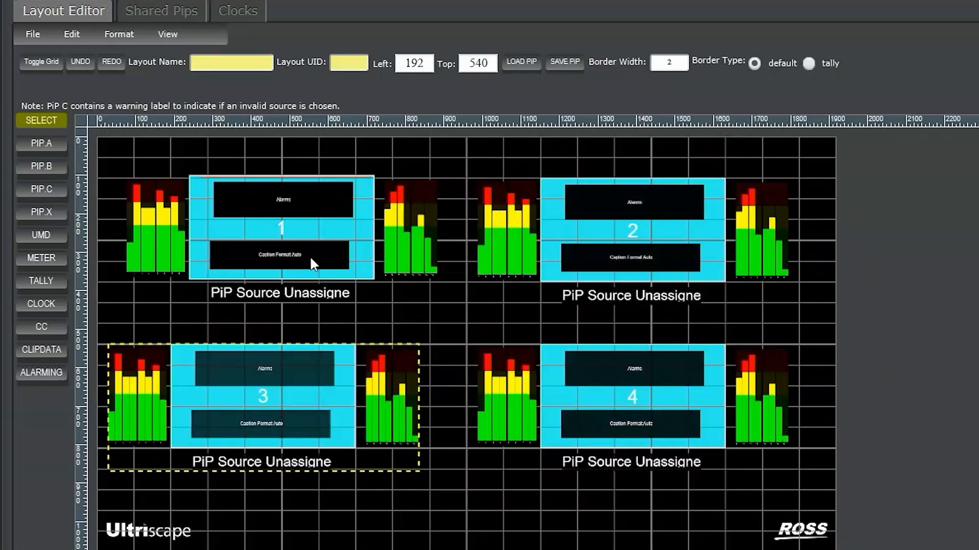
pyautogui.moveTo(310, 256); pyautogui.dragTo(292, 258)
pyautogui.click(221, 325)
# Step: Add a Multiviewer Head Name label below PiP 3, enlarged to 364 by 82 with font size 65, at left 466, top 955
pyautogui.click(41, 234)
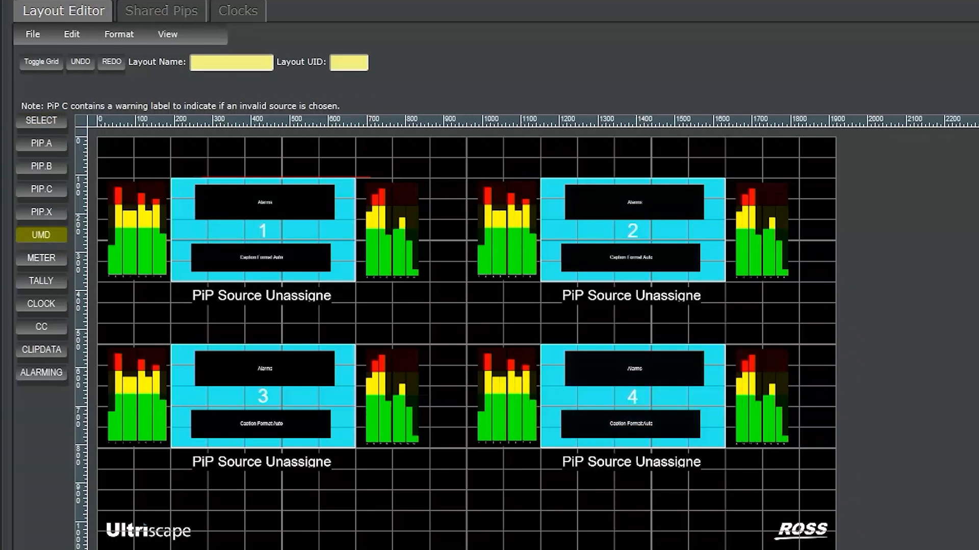
pyautogui.click(312, 523)
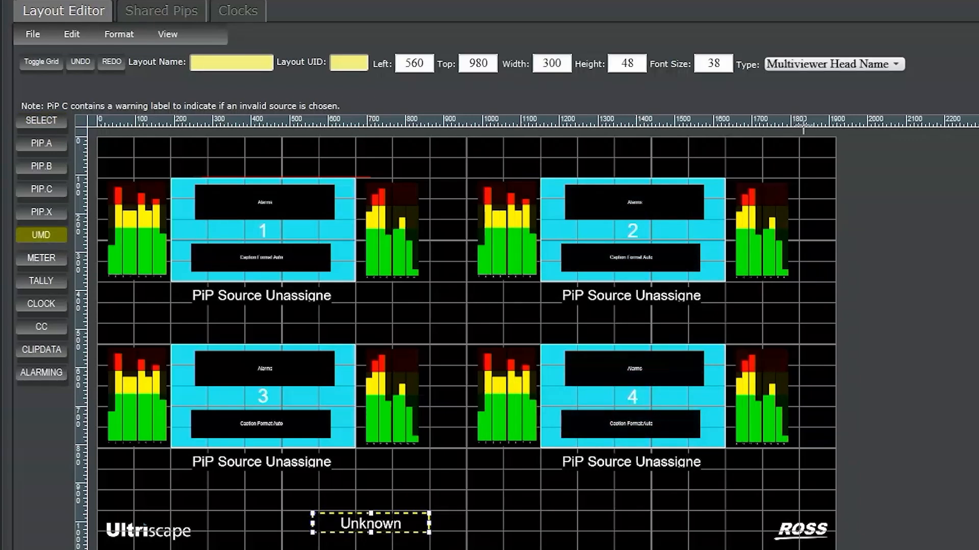
pyautogui.click(826, 65)
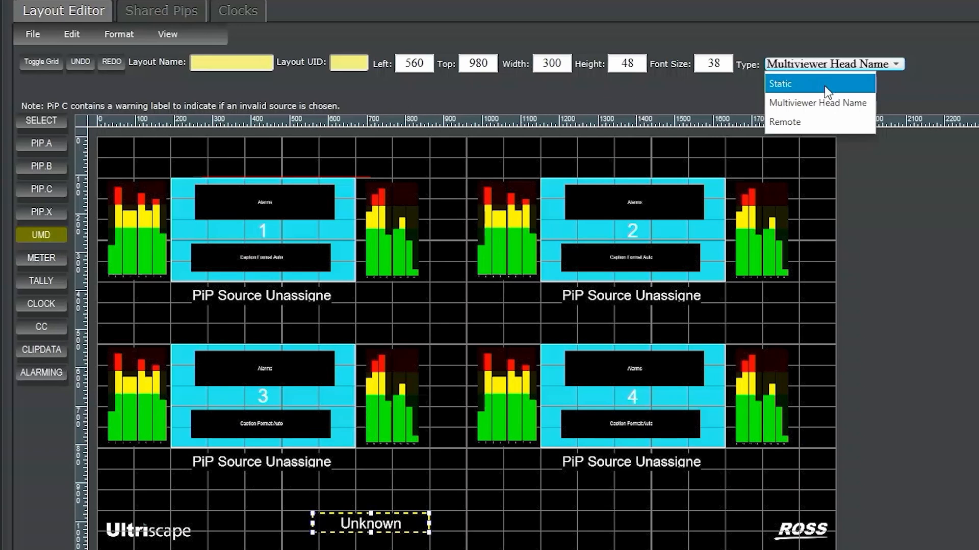
pyautogui.click(819, 102)
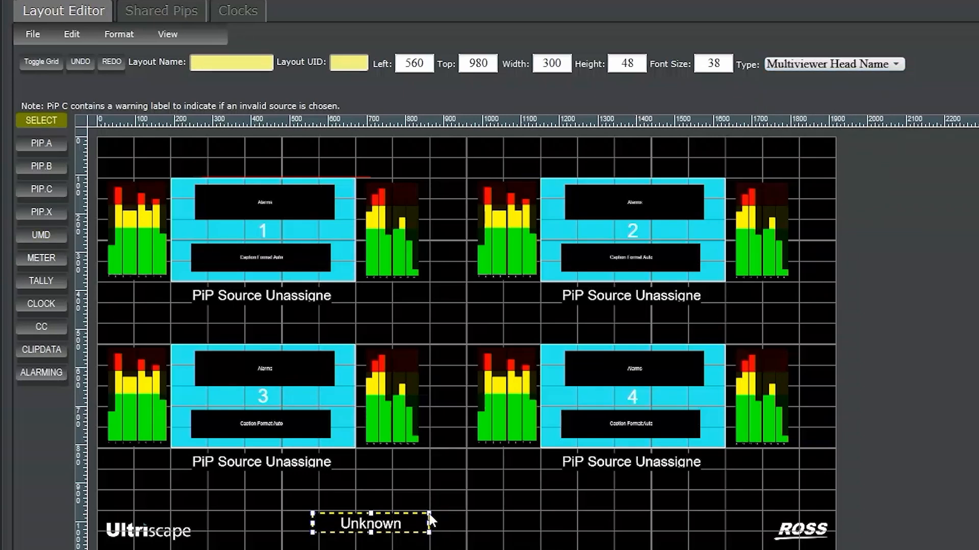
pyautogui.moveTo(429, 512); pyautogui.dragTo(394, 525)
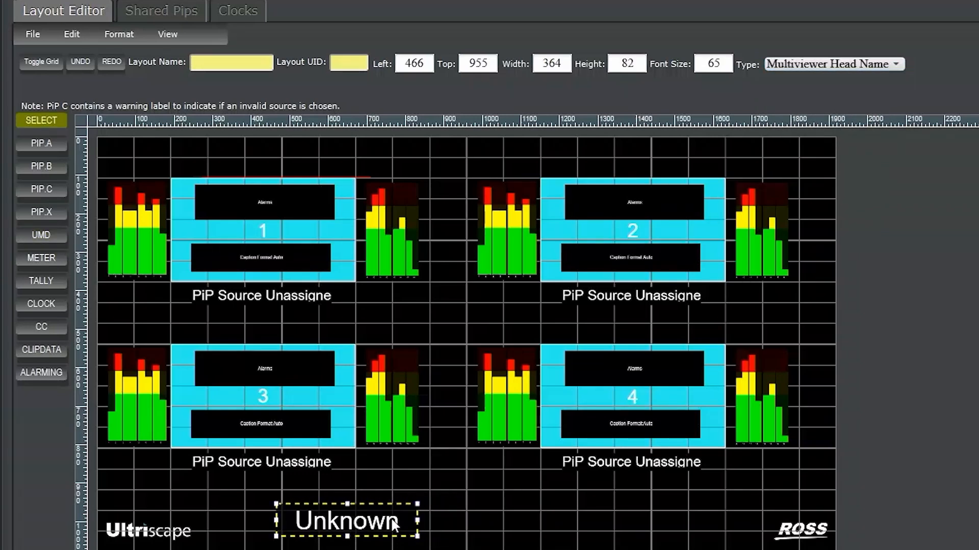
# Step: Add a clock beside the head name label and position it at left 996, top 980
pyautogui.click(40, 303)
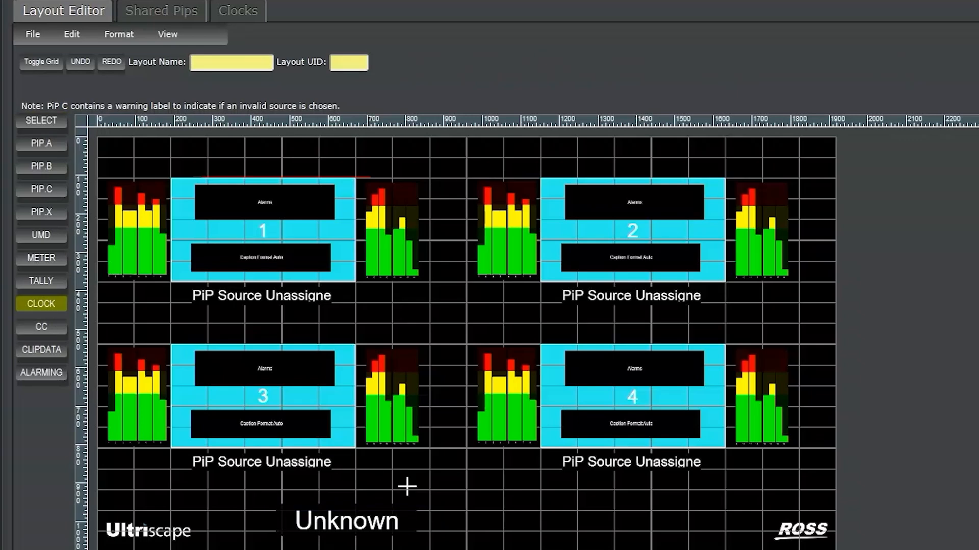
pyautogui.click(470, 505)
pyautogui.click(41, 121)
pyautogui.click(539, 524)
pyautogui.moveTo(527, 520); pyautogui.dragTo(536, 527)
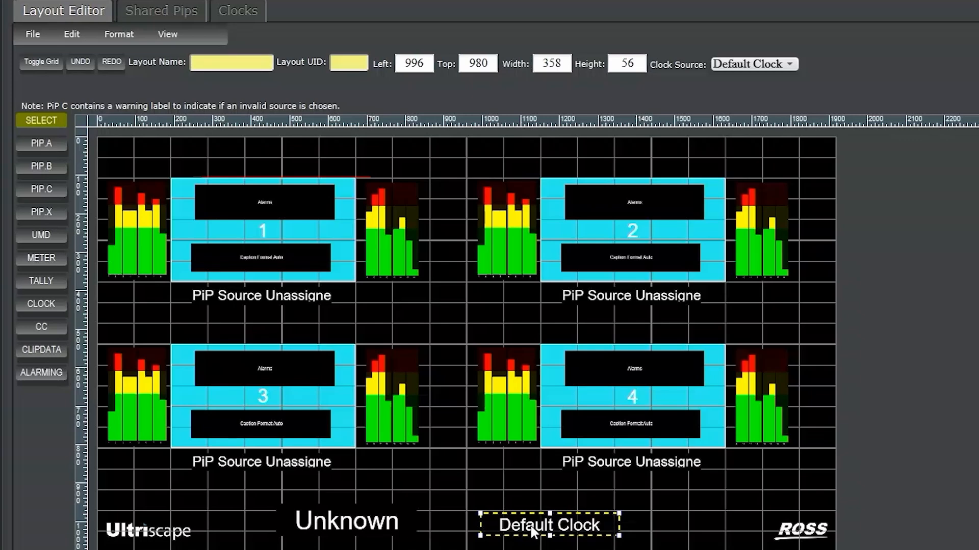
# Step: Review the available clock sources and set the placed clock's source to Stopwatch
pyautogui.click(752, 63)
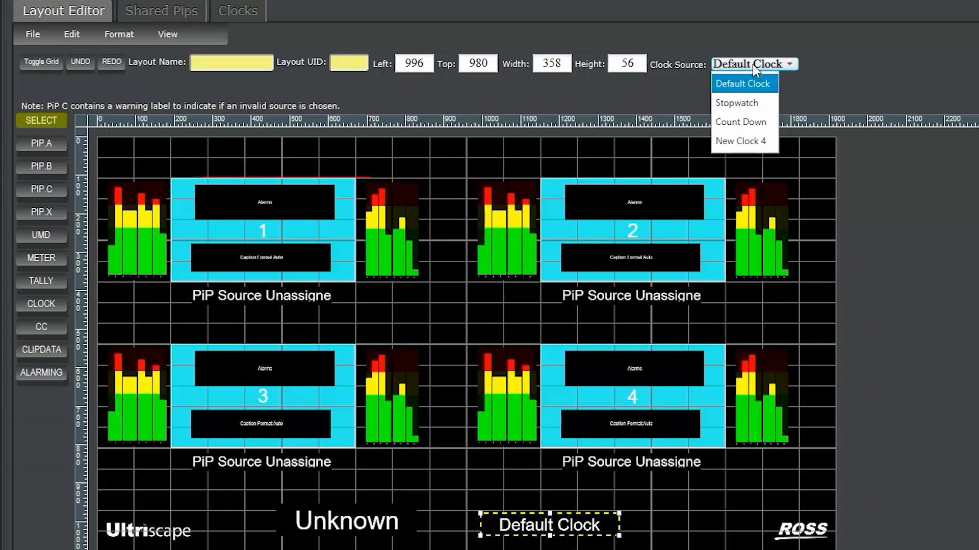
pyautogui.click(752, 64)
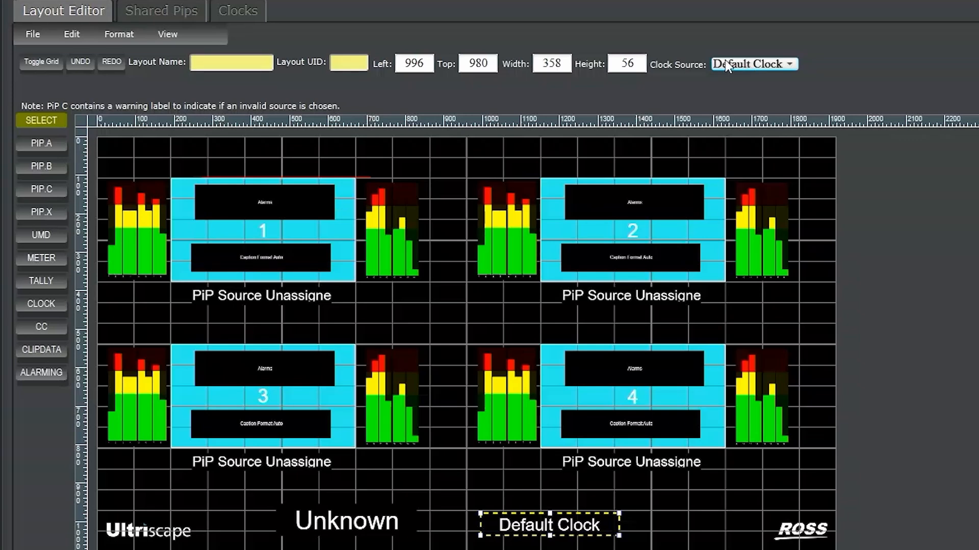
pyautogui.click(727, 67)
pyautogui.click(742, 104)
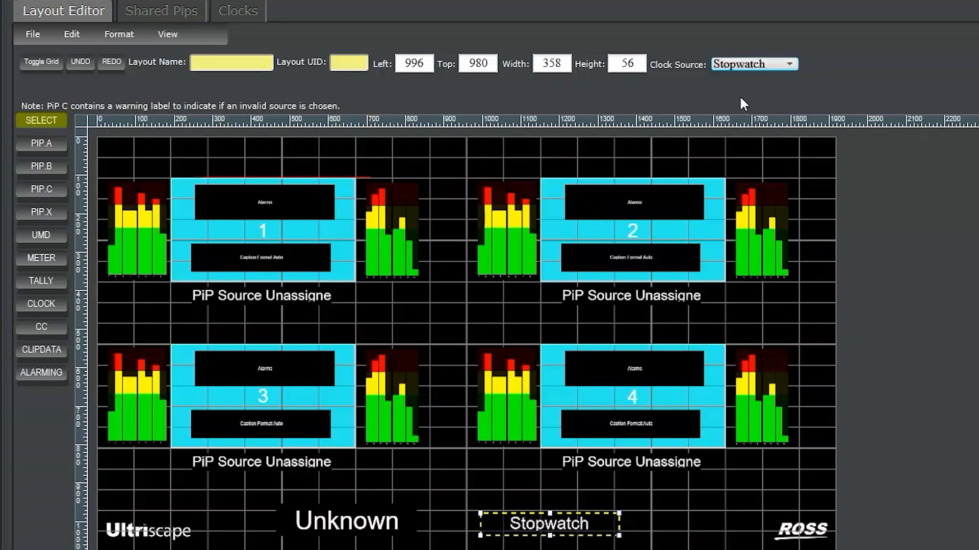
# Step: Insert a new clock row below New Clock 4 in the clock list and set its time zone offset to +04:00
pyautogui.click(254, 12)
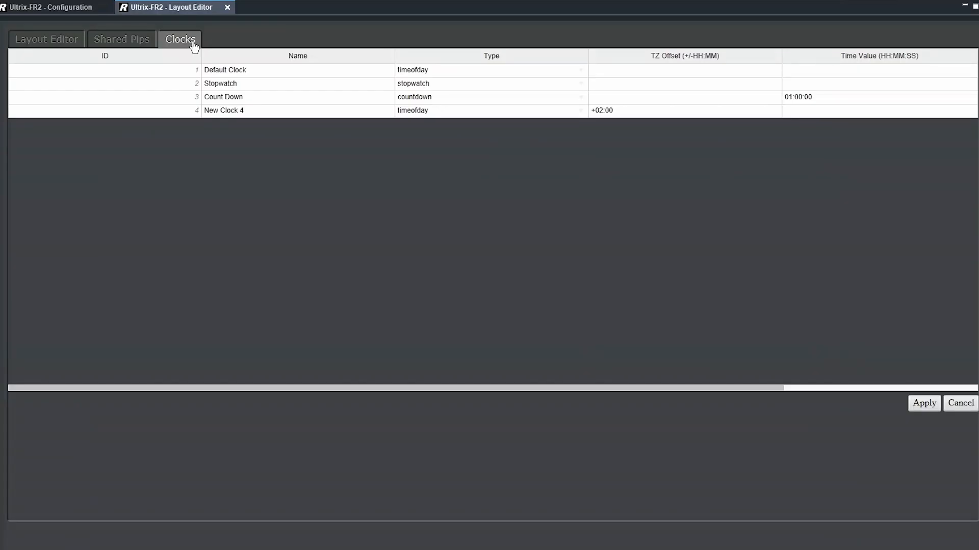
pyautogui.rightClick(748, 111)
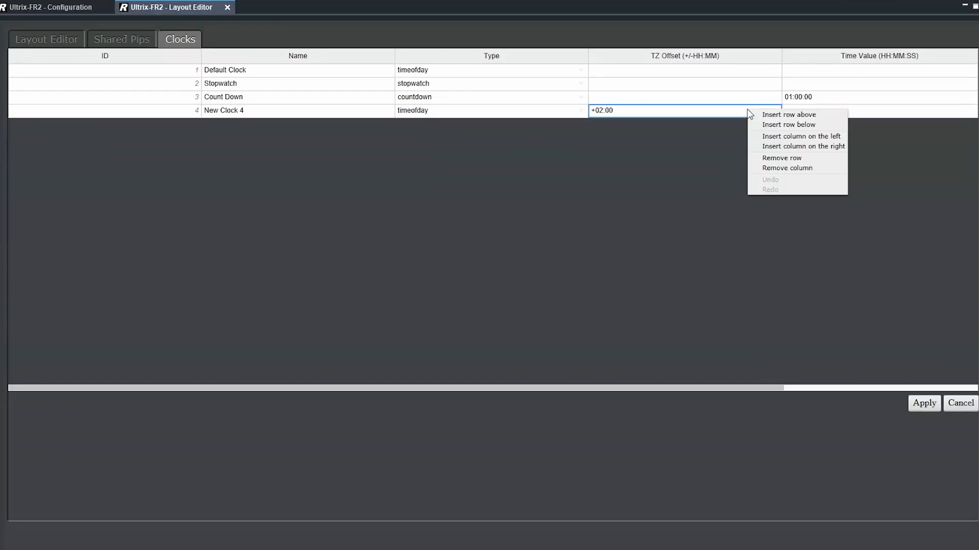
pyautogui.click(777, 124)
pyautogui.click(455, 127)
pyautogui.write('+04:00')
pyautogui.press('Return')
# Step: Name the newly added clock "4 hour time offset"
pyautogui.click(164, 124)
pyautogui.click(161, 123)
pyautogui.write('4 hour time off')
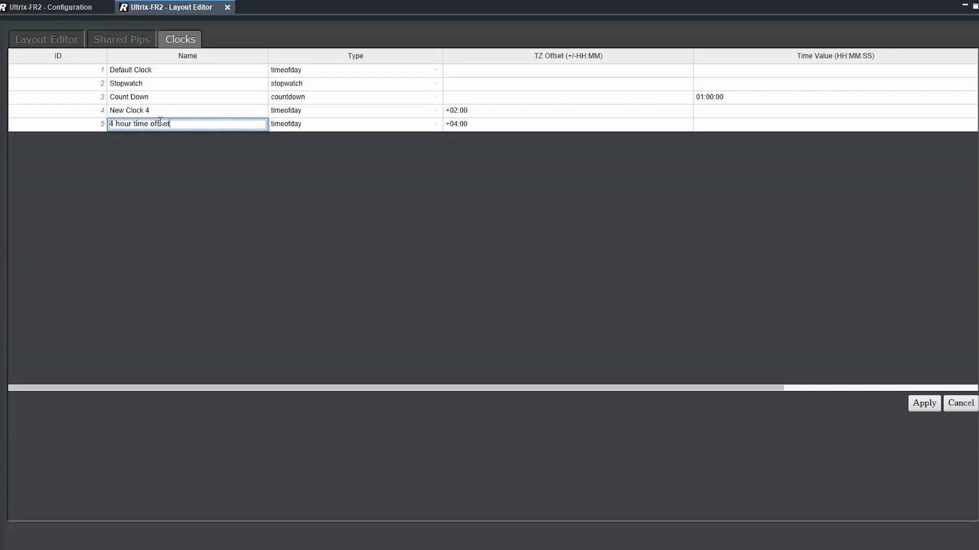
pyautogui.write('set')
pyautogui.press('Return')
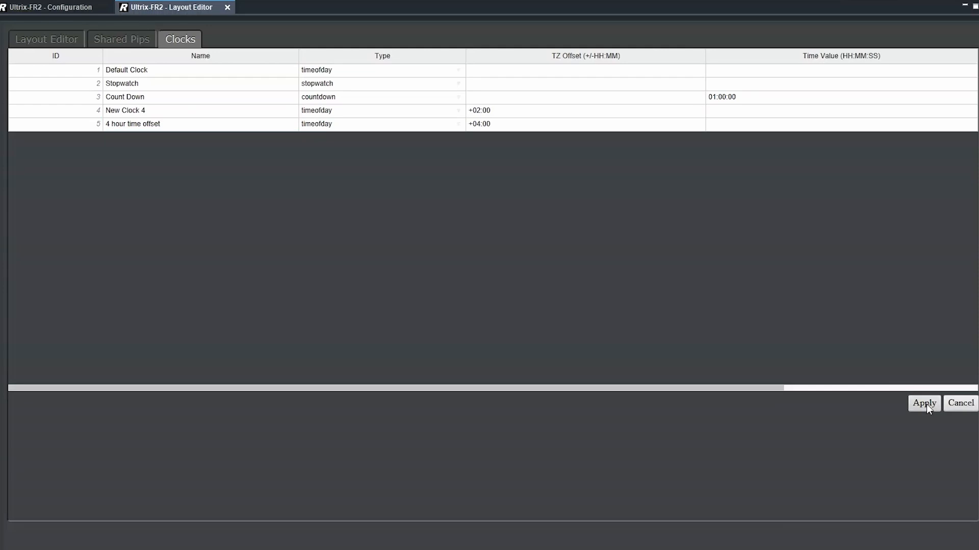
# Step: Apply the clock list changes and set the layout clock's source to 4 hour time offset
pyautogui.click(924, 403)
pyautogui.click(553, 81)
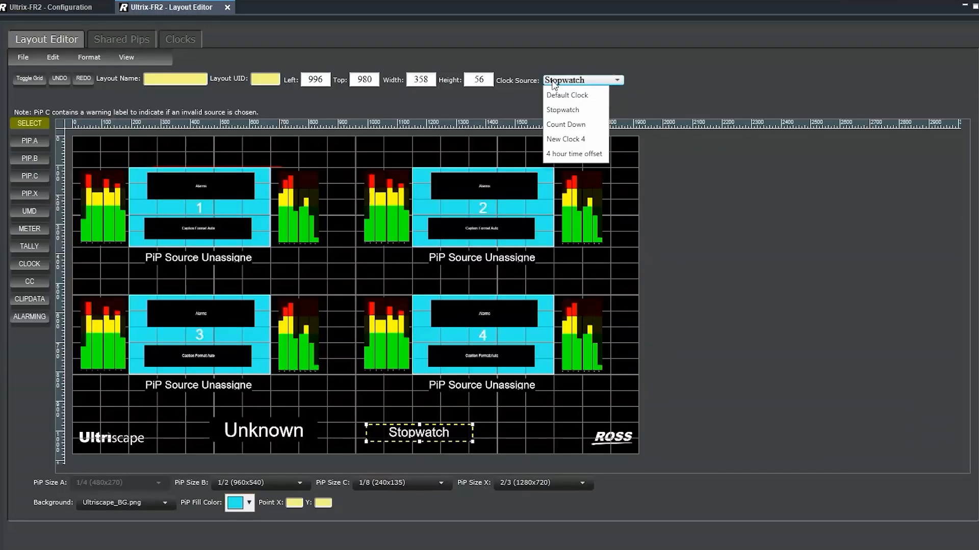
pyautogui.click(572, 154)
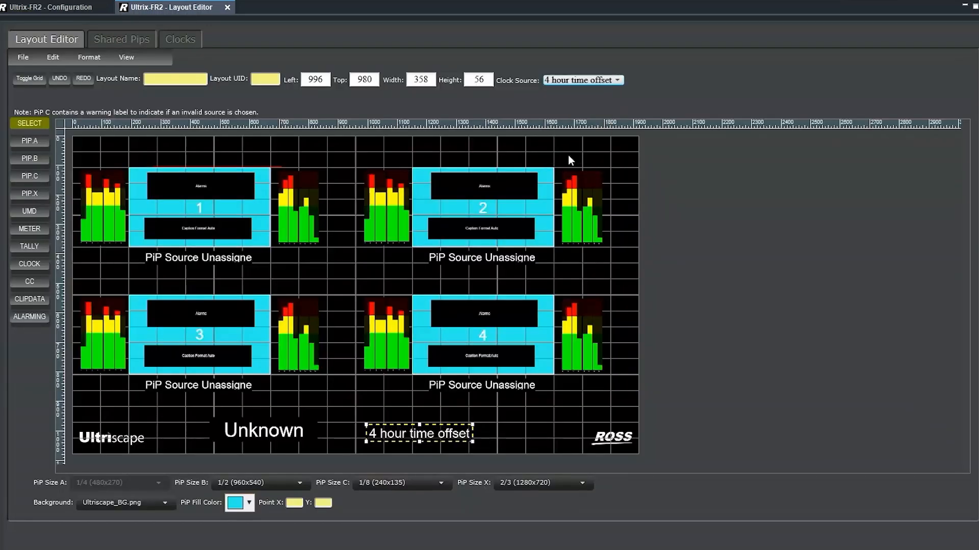